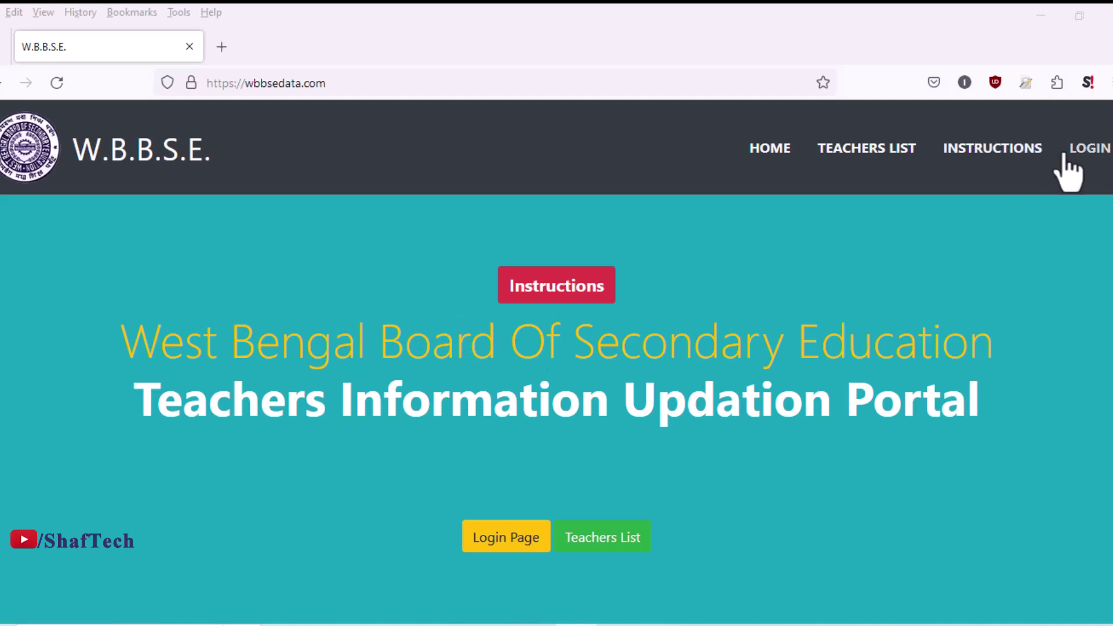
Step: Log in to the teachers' information portal and open the first teacher's record from the teachers list
left_click(1096, 156)
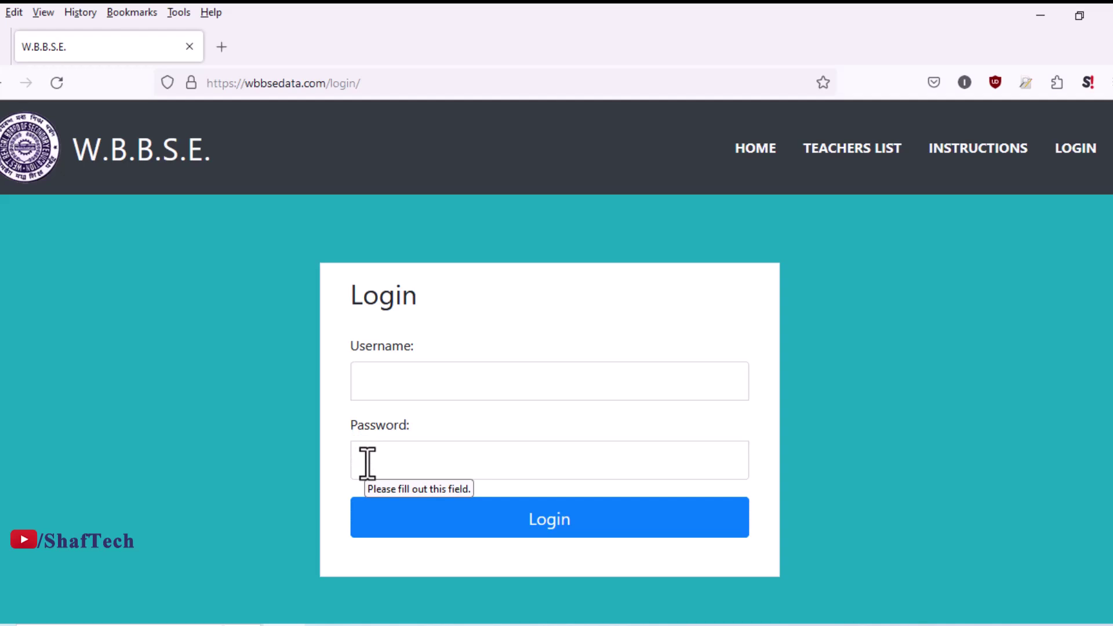
left_click(618, 529)
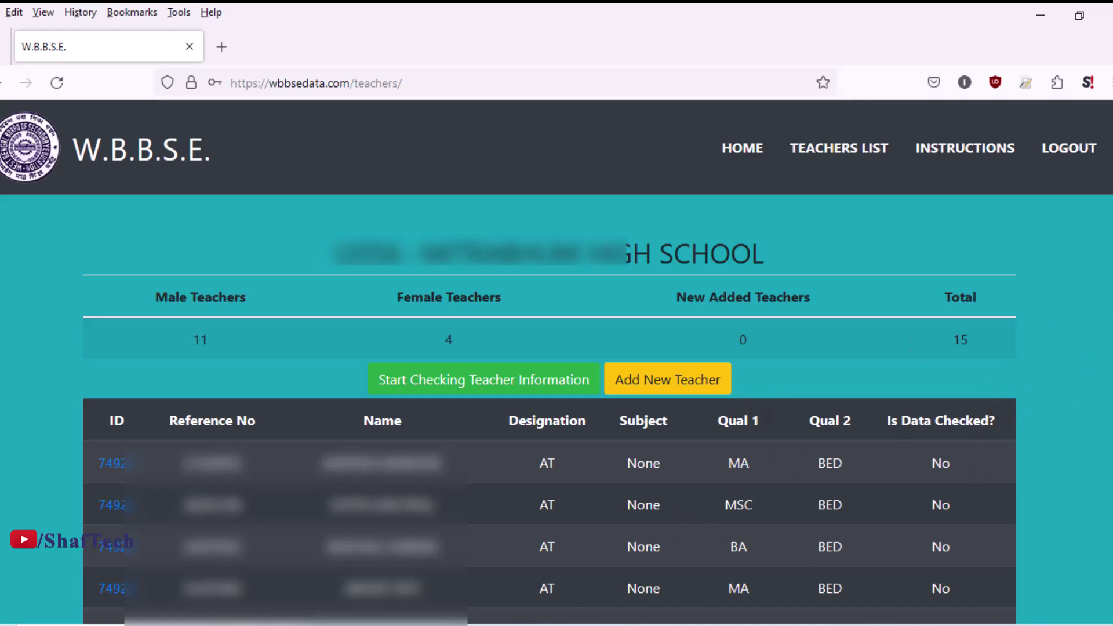
scroll(2, 335, "down", 3)
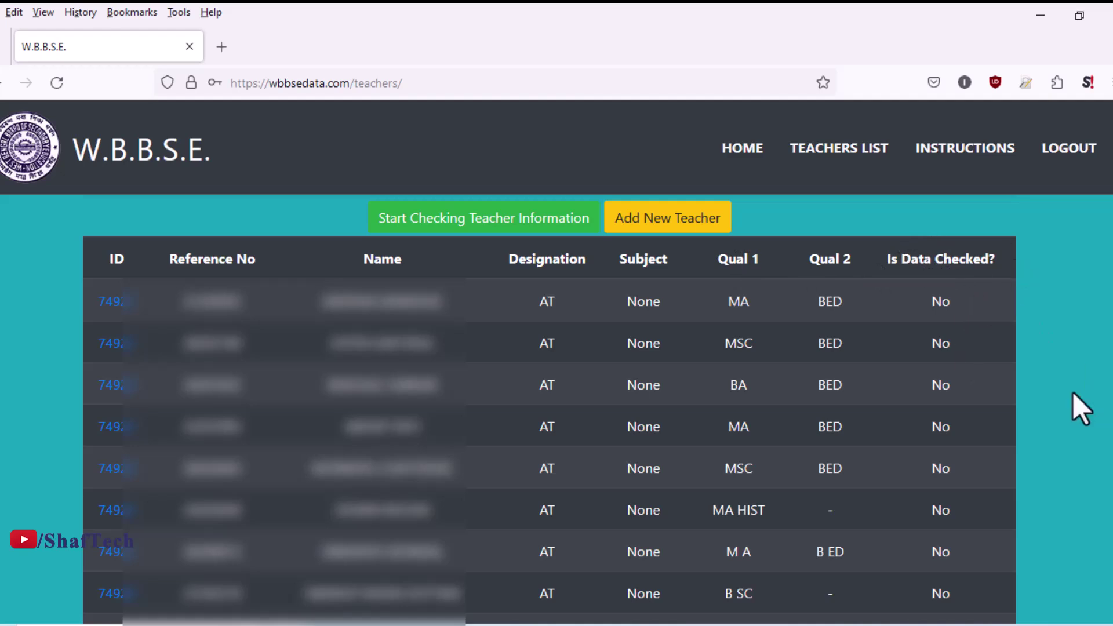
left_click(115, 306)
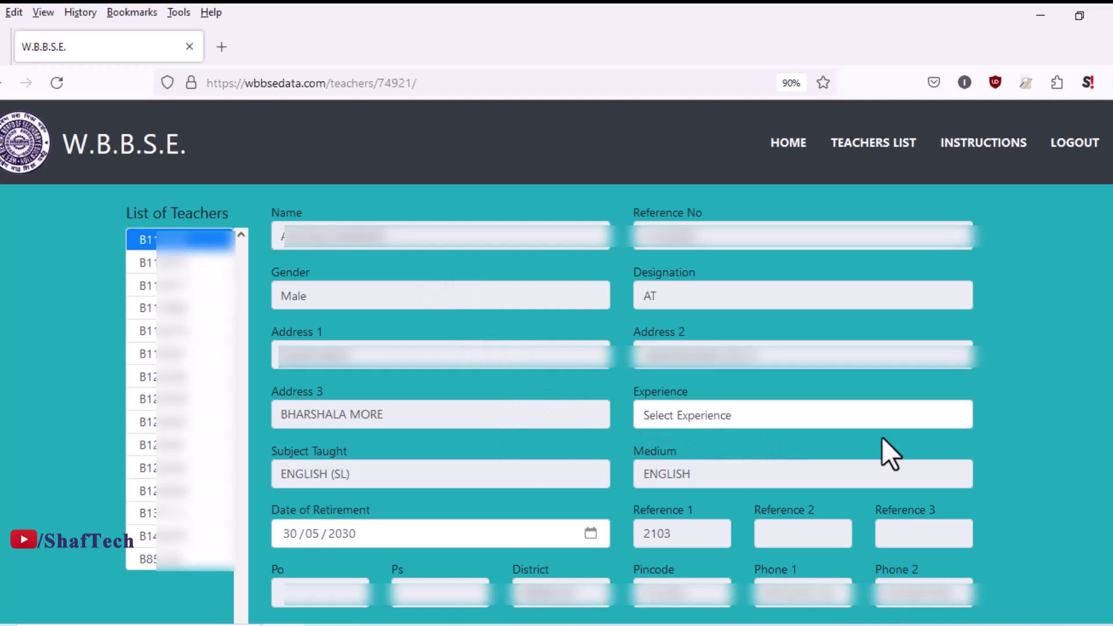
Step: Set the teacher's experience to 16 years and view the available Remarks options
left_click(712, 414)
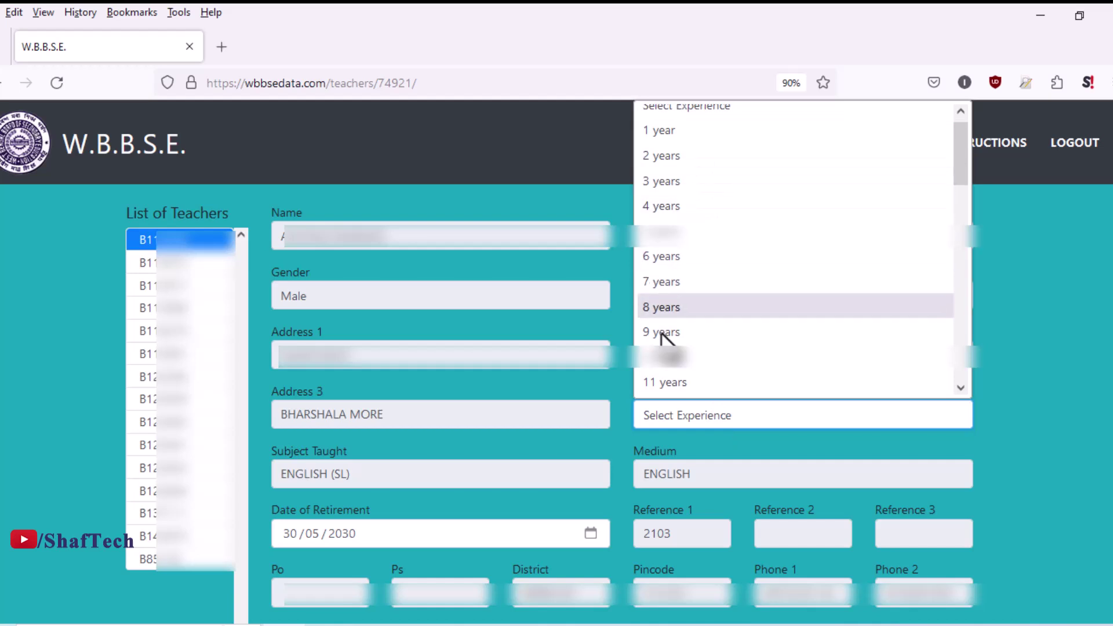
scroll(674, 348, "down", 5)
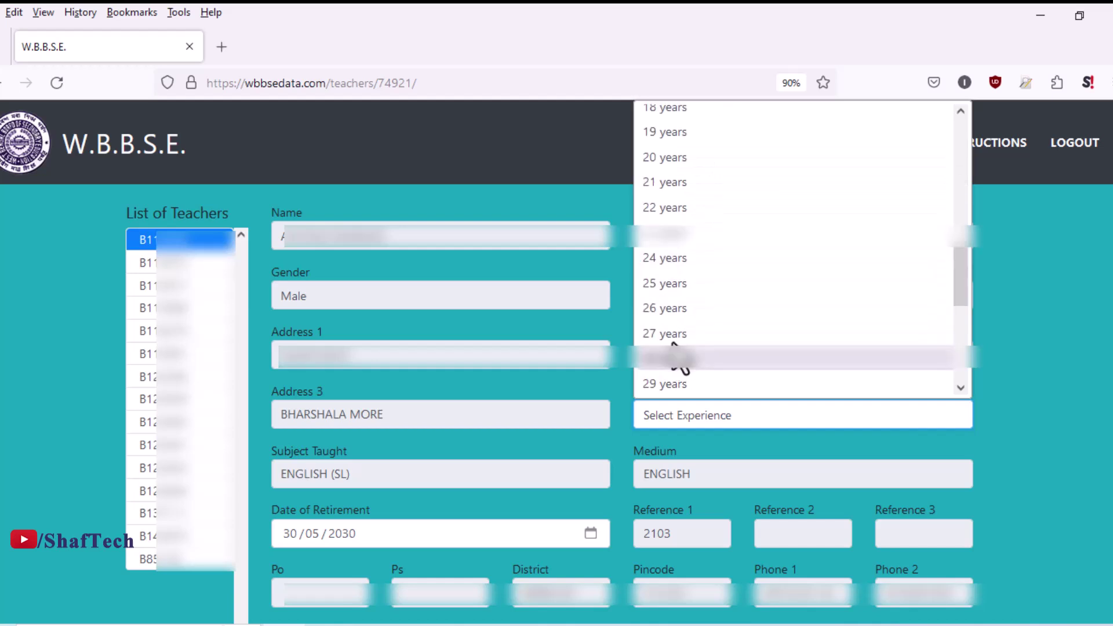
scroll(674, 217, "up", 2)
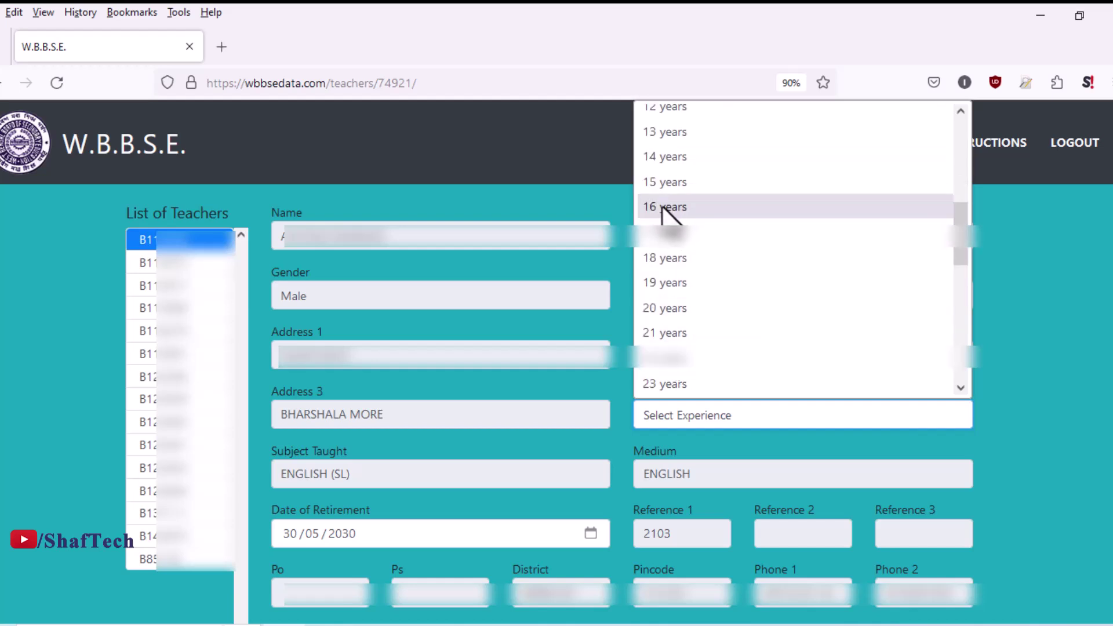
left_click(667, 208)
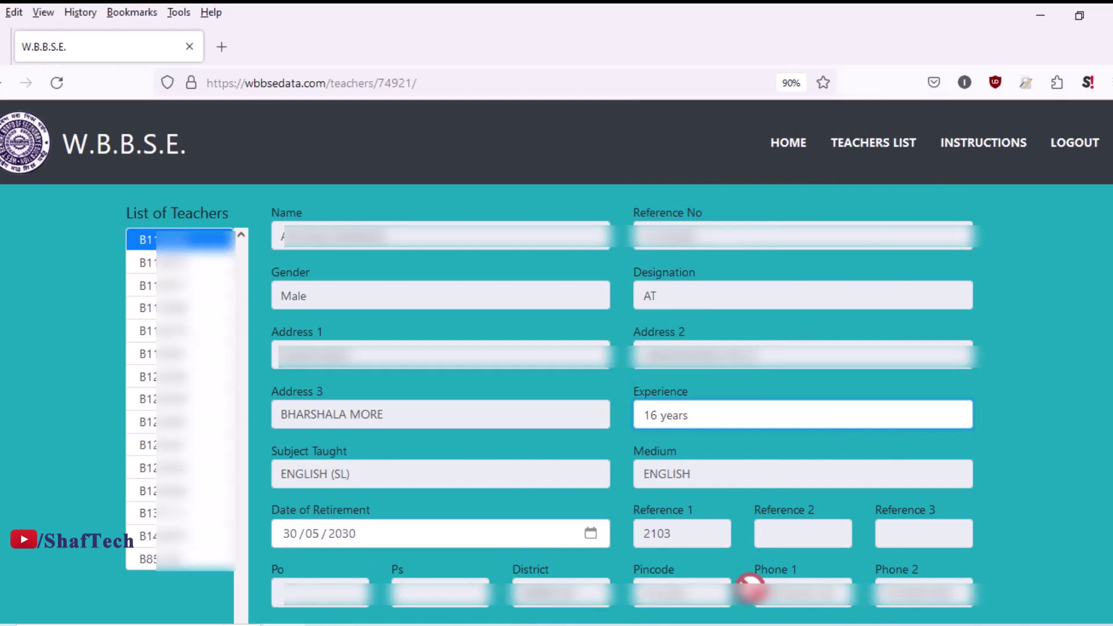
scroll(377, 494, "down", 2)
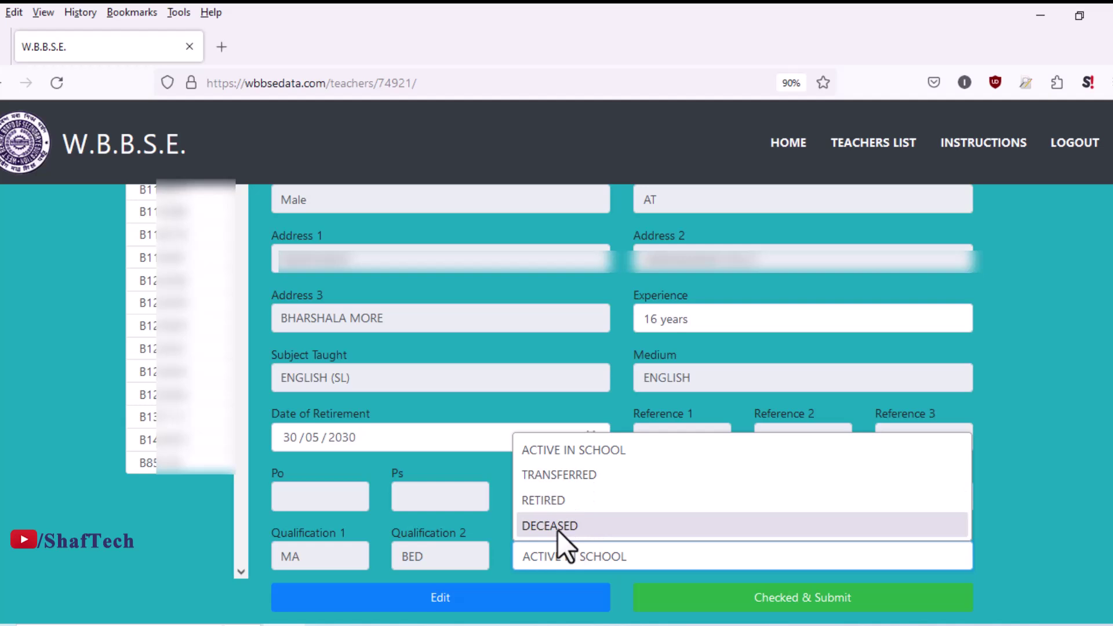
left_click(1036, 500)
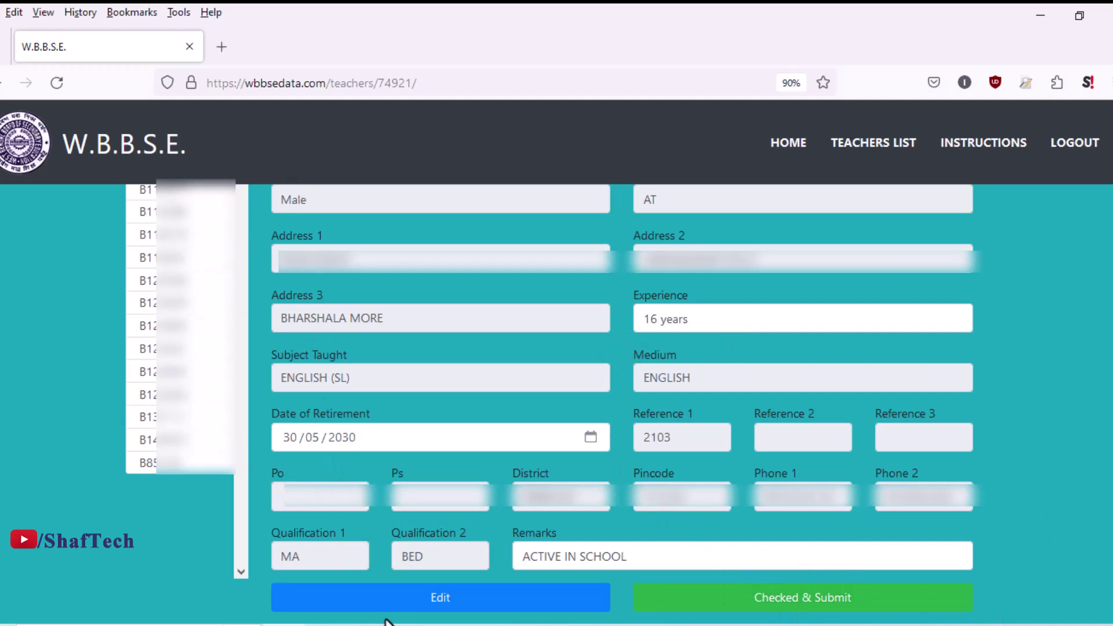
Step: Unlock the teacher's record for editing and inspect the date of retirement calendar without changing the date
left_click(462, 600)
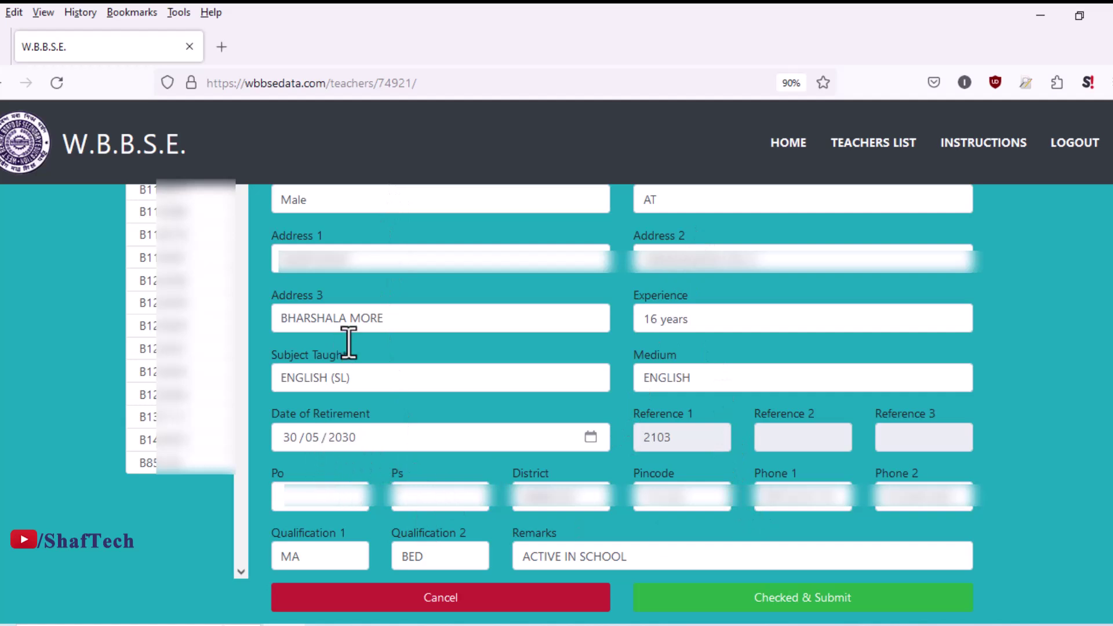
left_click(361, 437)
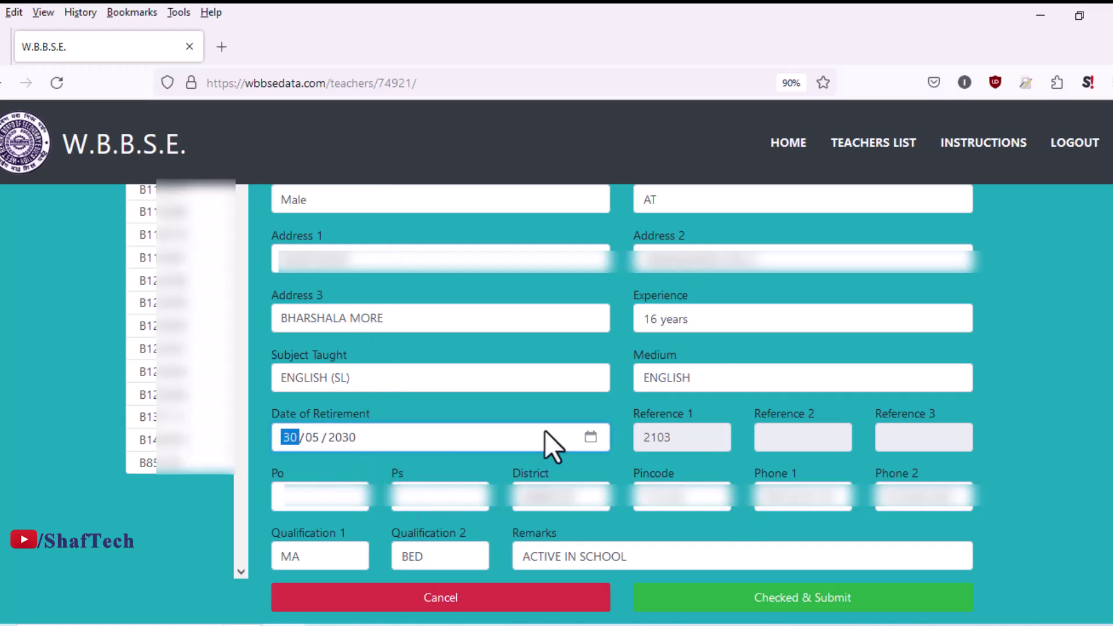
left_click(591, 438)
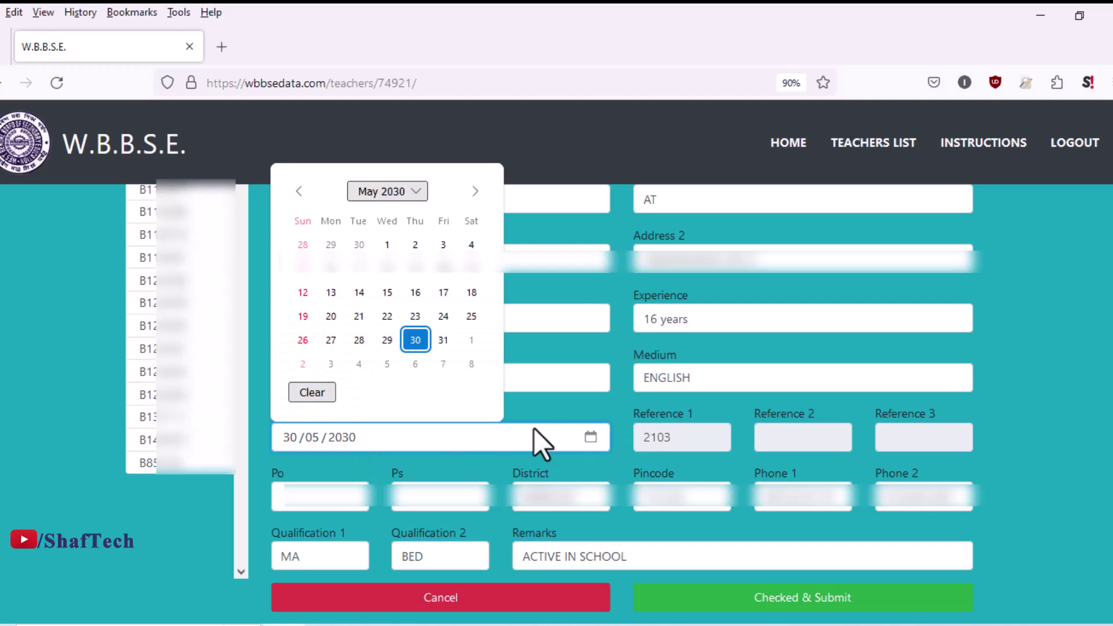
left_click(1006, 447)
key("Tab")
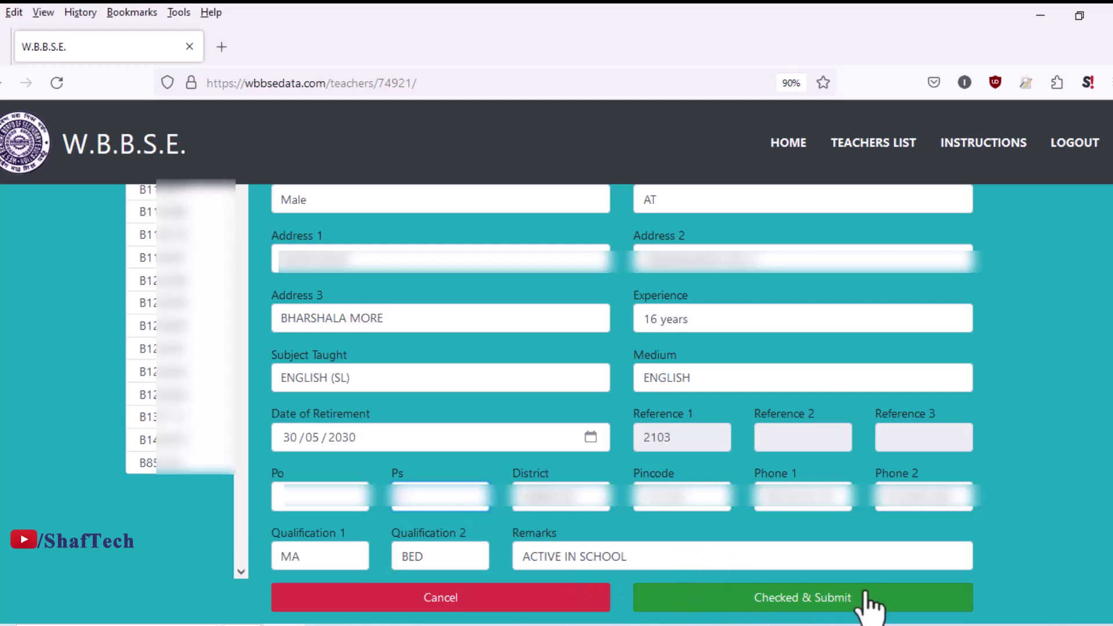
Step: Set the teacher's Remarks to TRANSFERRED and submit the record as checked
left_click(586, 552)
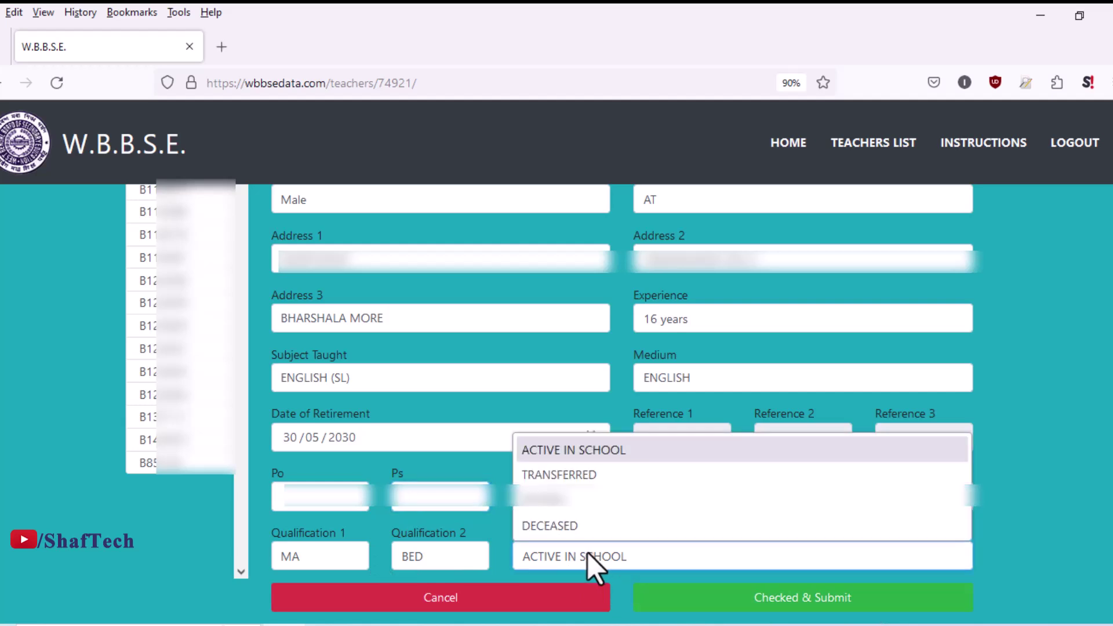
left_click(565, 477)
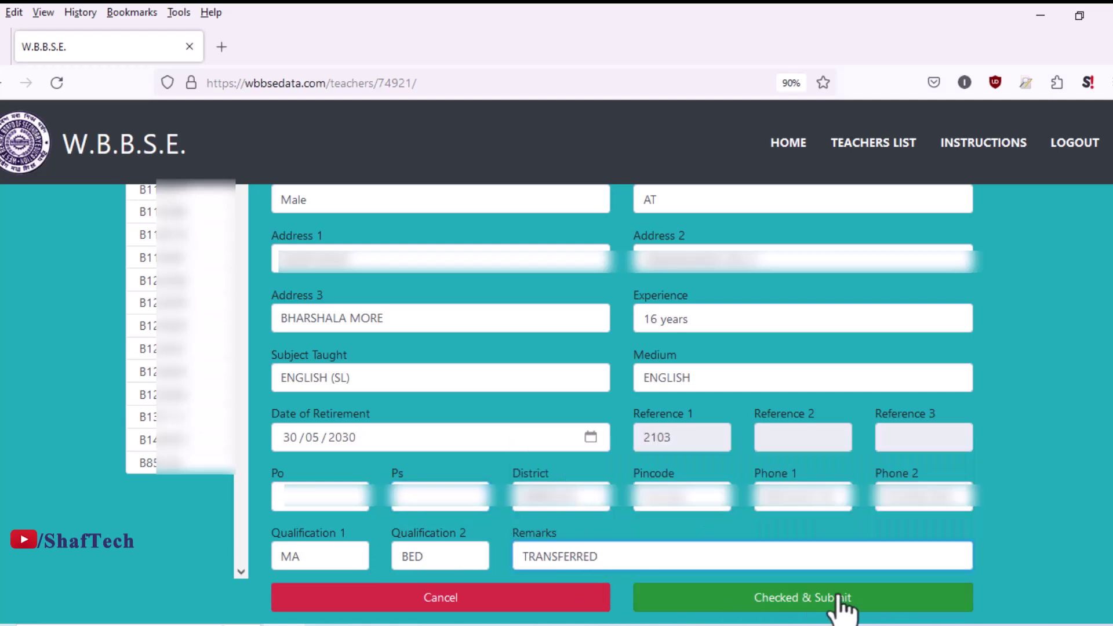
left_click(820, 600)
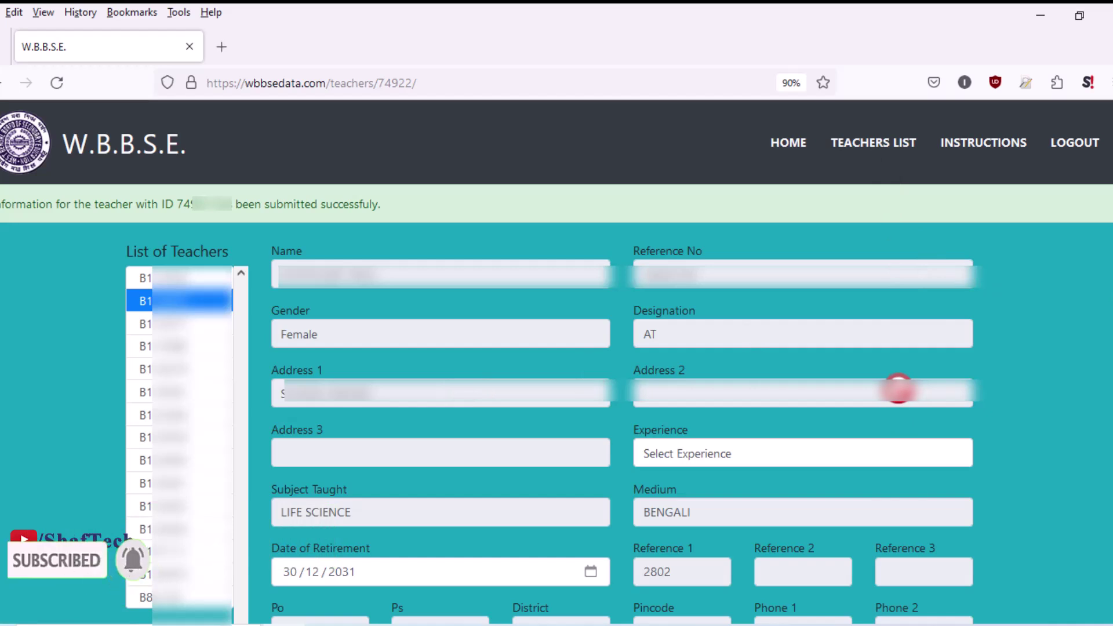
Step: Return to the teachers list, open a blank form for a new teacher and set the gender to Male
left_click(869, 145)
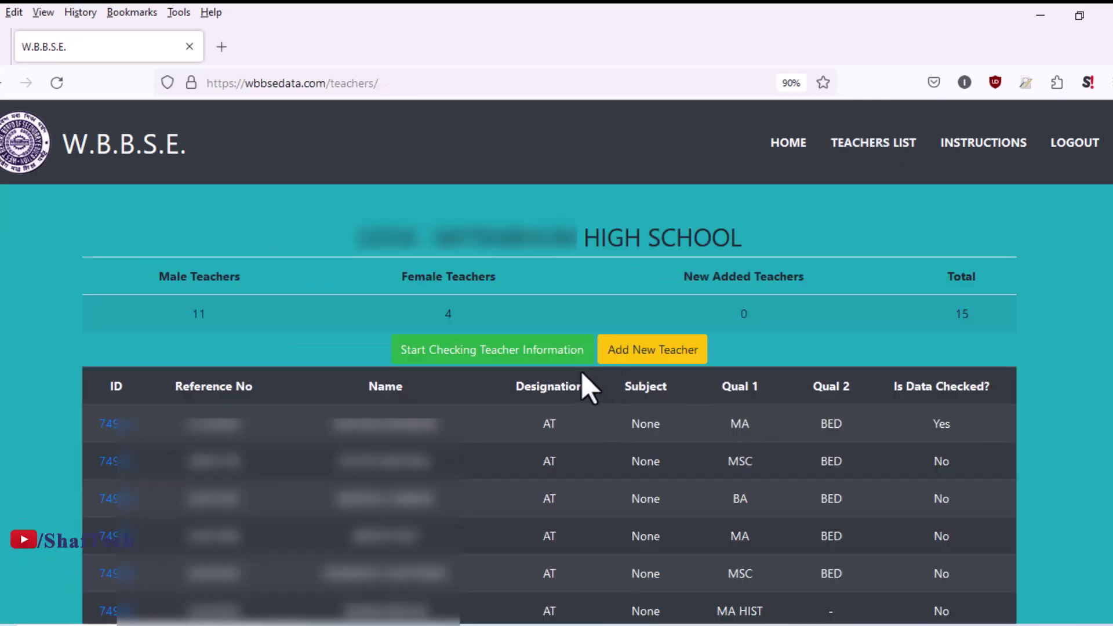
left_click(664, 352)
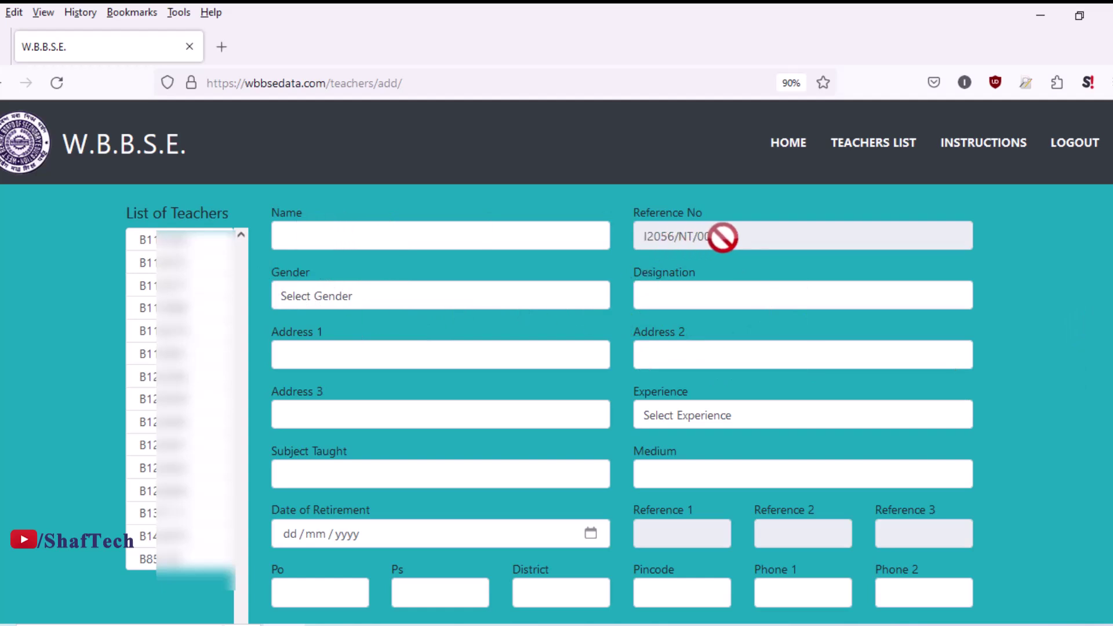
left_click(372, 300)
left_click(301, 350)
Step: Set the new teacher's experience to 9 years, leaving the designation and address blank
left_click(708, 288)
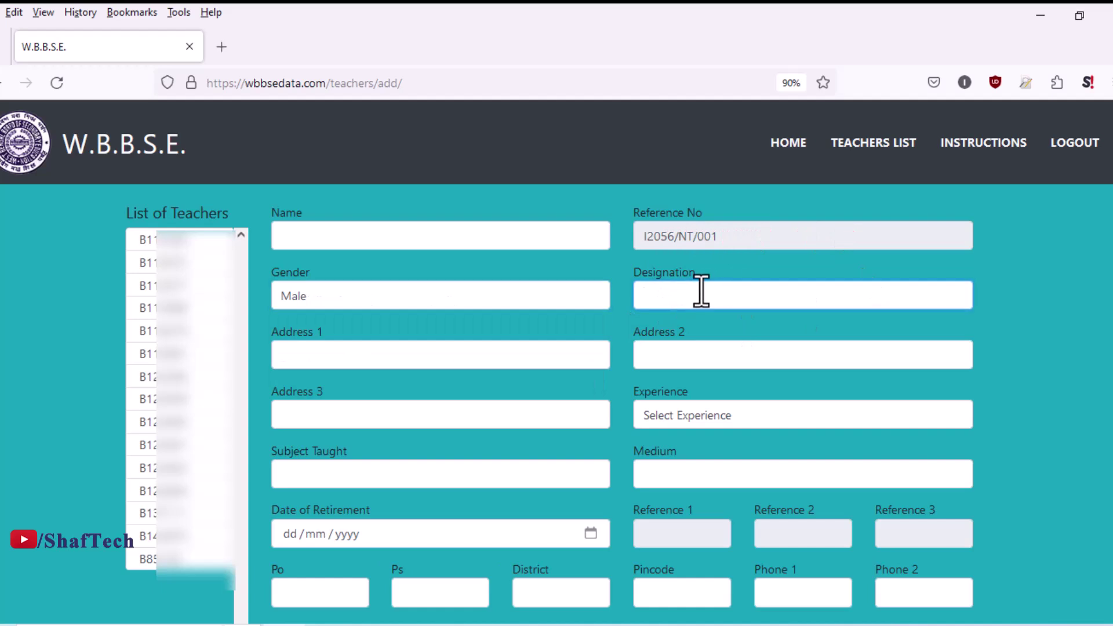
left_click(336, 352)
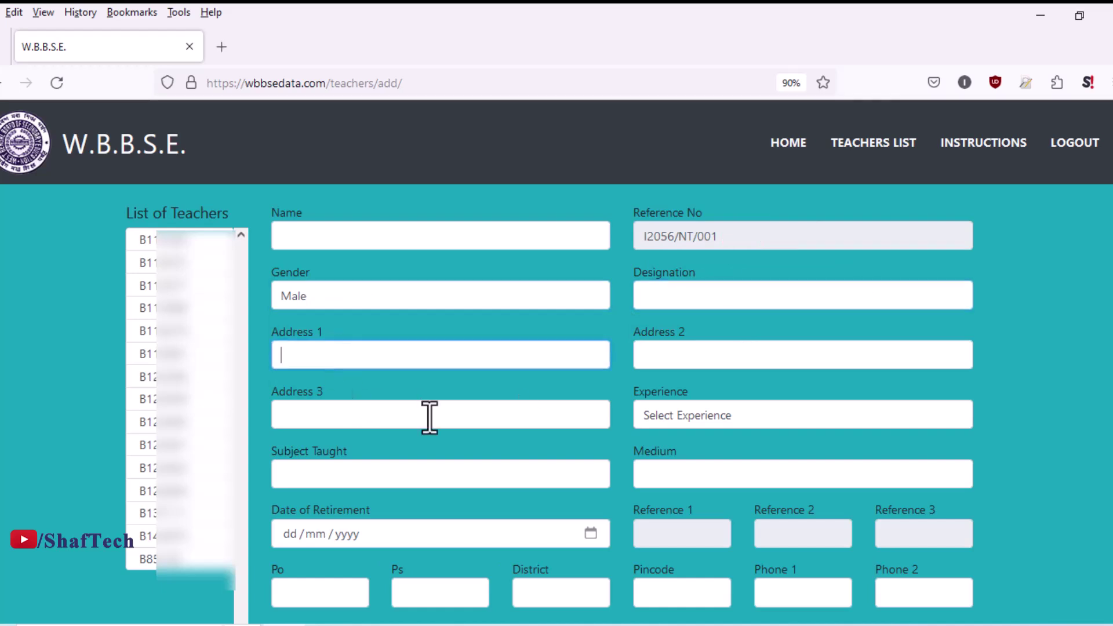
left_click(696, 419)
left_click(704, 343)
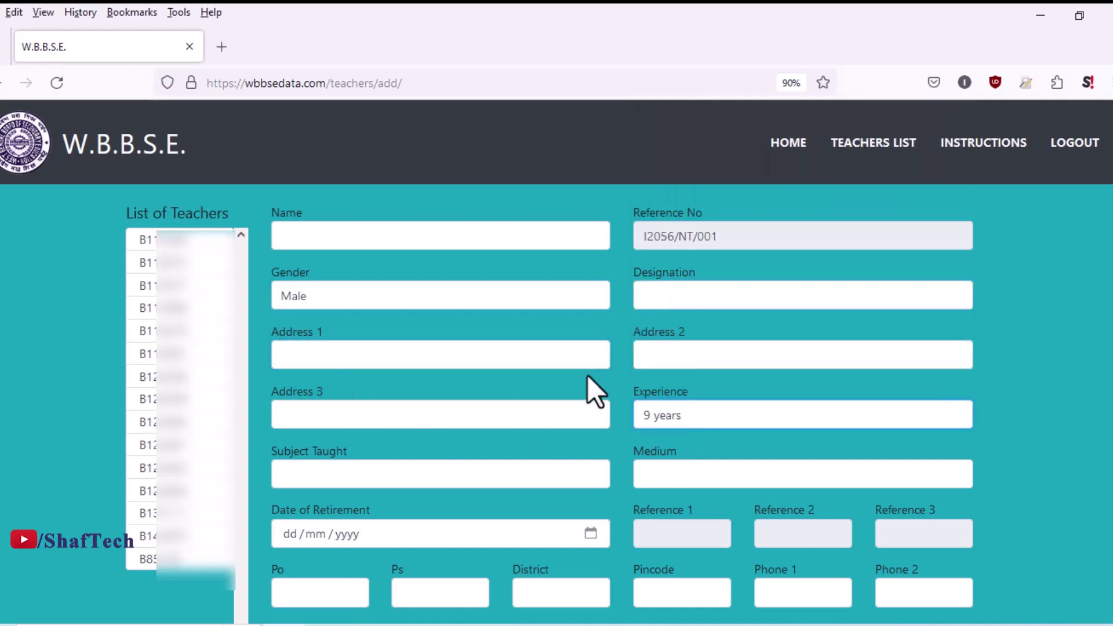
Step: Go through the new teacher form's remaining fields: subject, medium, post office, police station, district, pincode, phones and qualifications
left_click(306, 474)
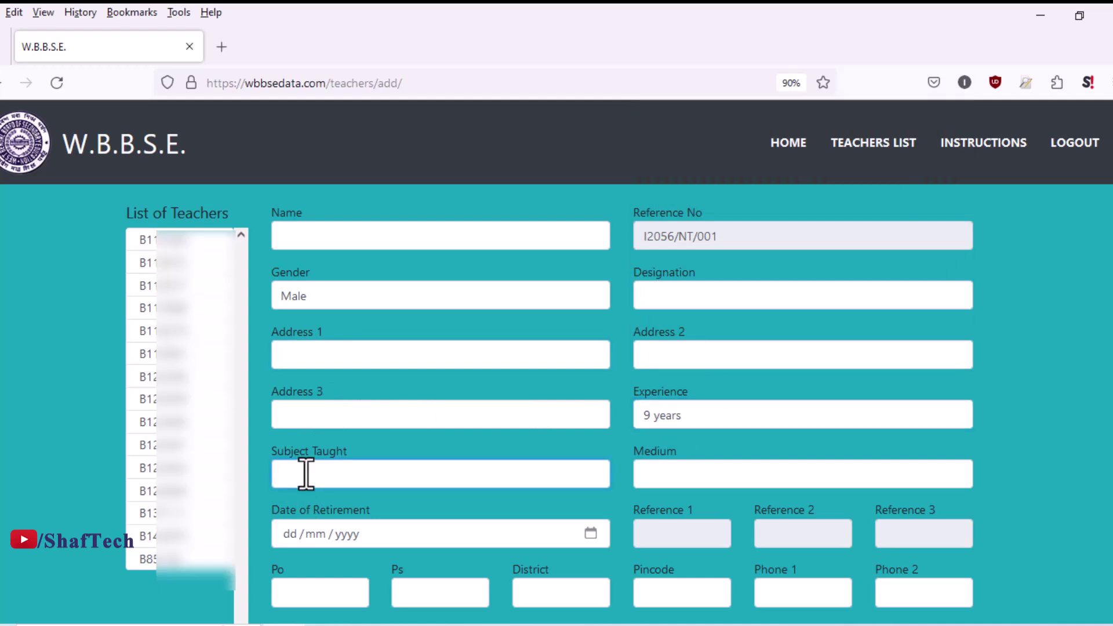
left_click(758, 473)
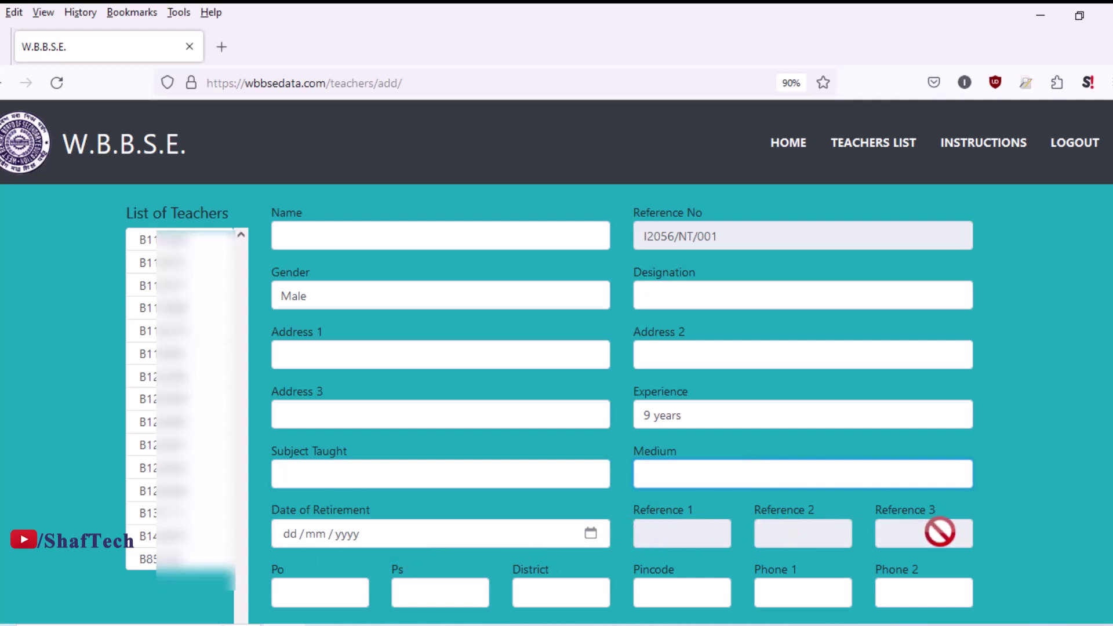
left_click(313, 590)
left_click(432, 591)
left_click(566, 592)
left_click(735, 594)
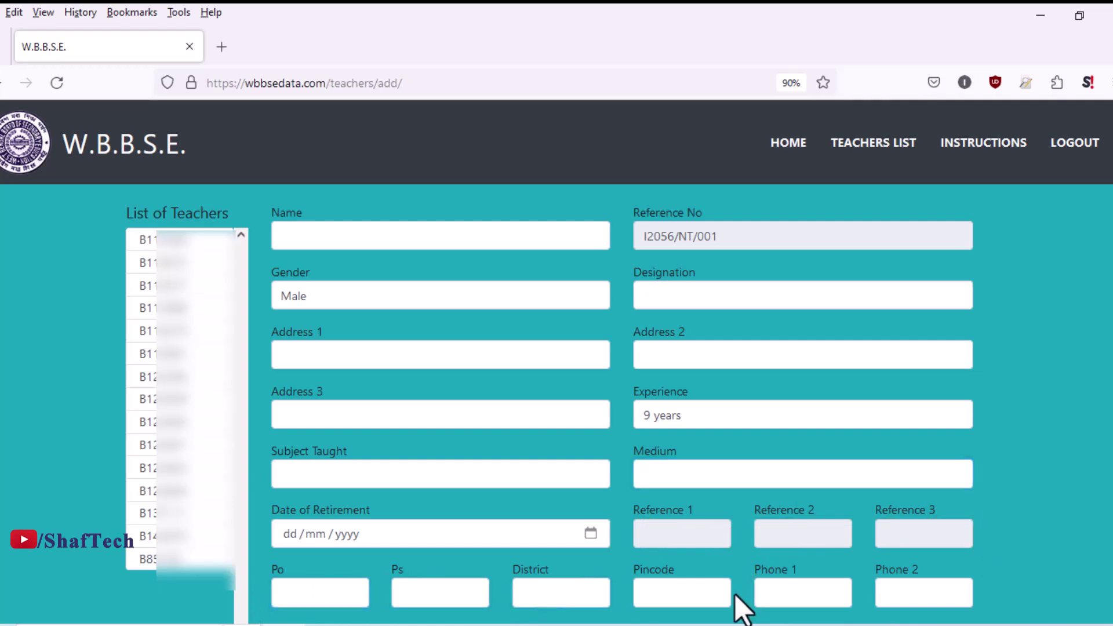
left_click(802, 591)
left_click(911, 573)
scroll(549, 400, "down", 3)
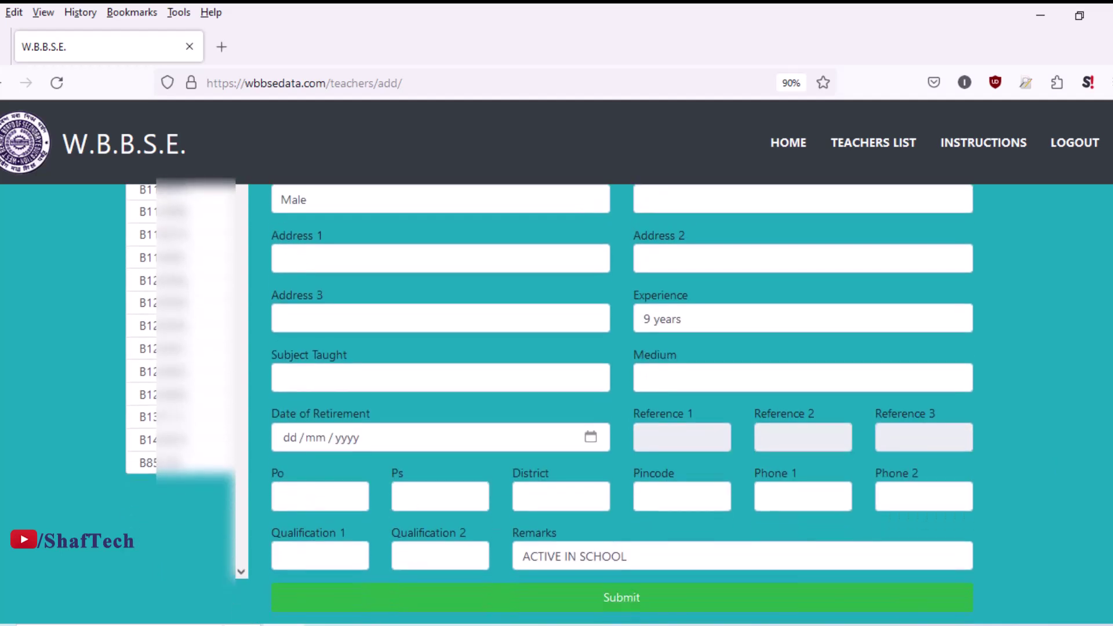
left_click(298, 560)
left_click(473, 560)
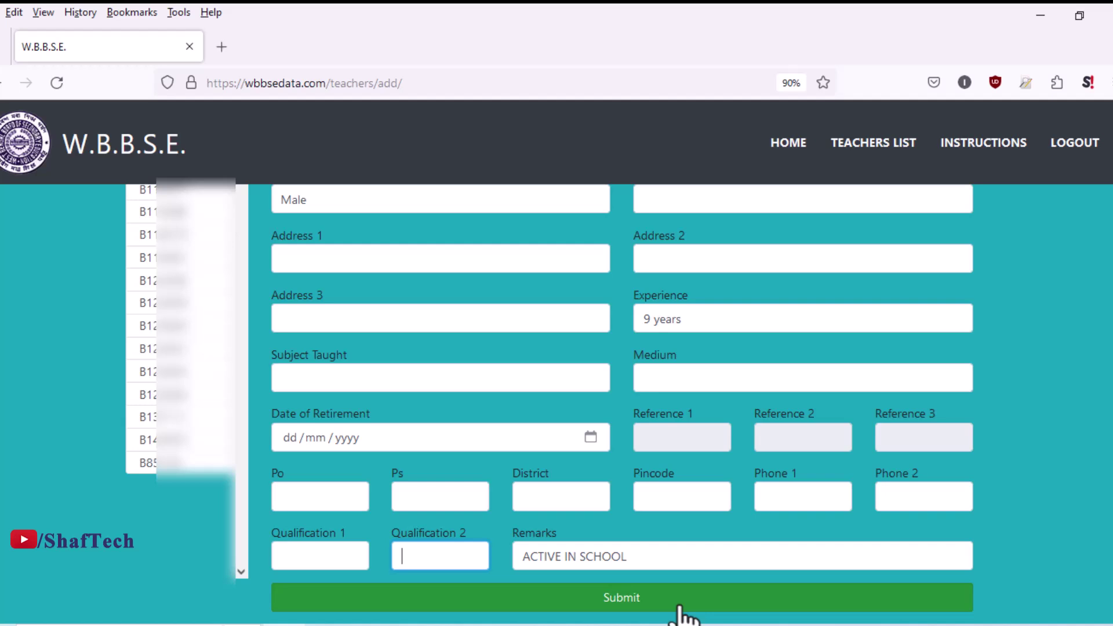
Step: Return to the teachers list and review the data-checked status of every teacher down to the last entry
left_click(868, 145)
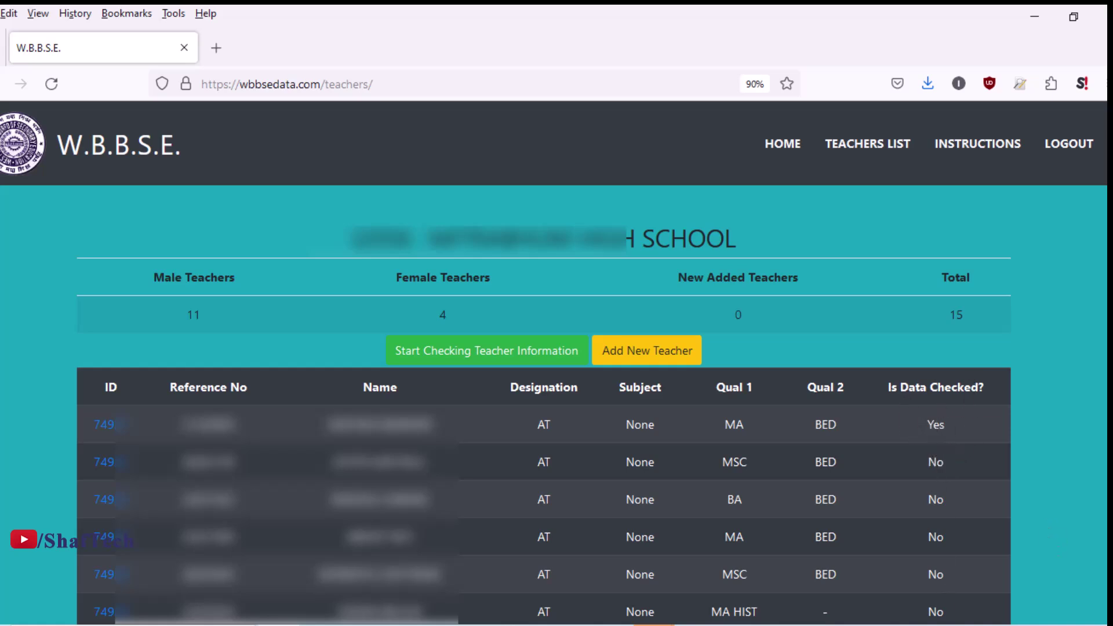
scroll(543, 371, "down", 6)
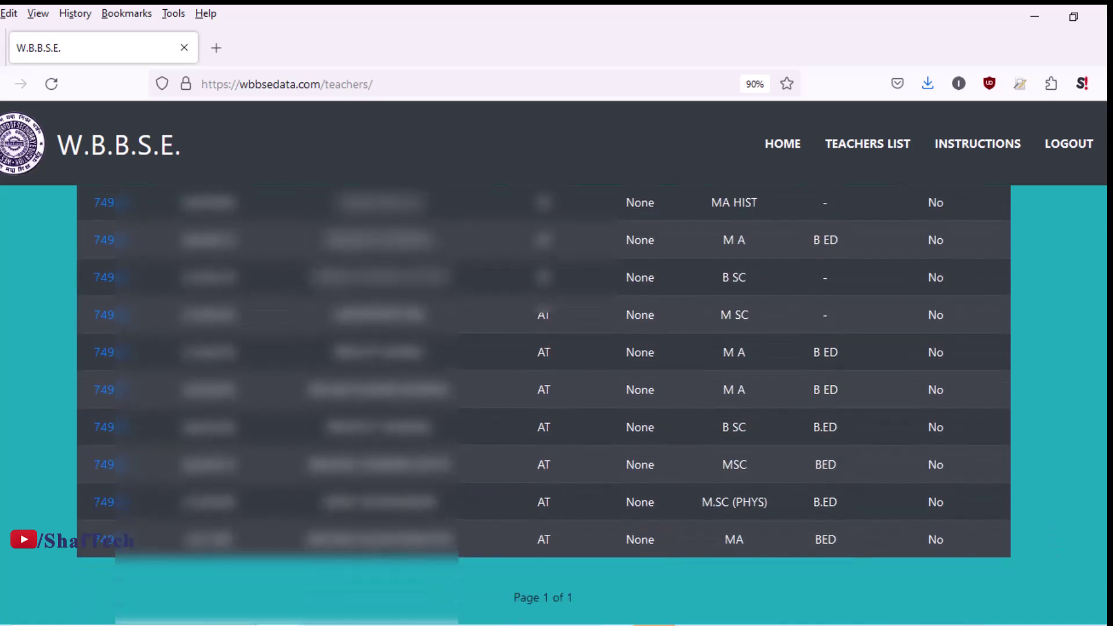
Step: Switch to the 10.png screenshot in Windows Photo Viewer and view the final data submission and its terms page
left_click(654, 624)
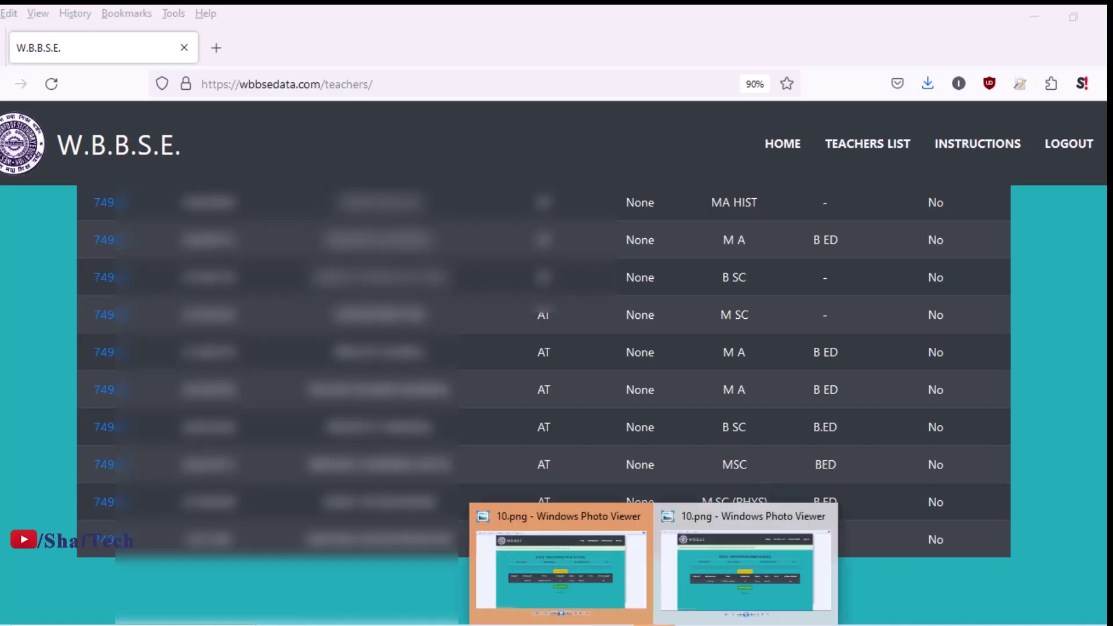
left_click(744, 575)
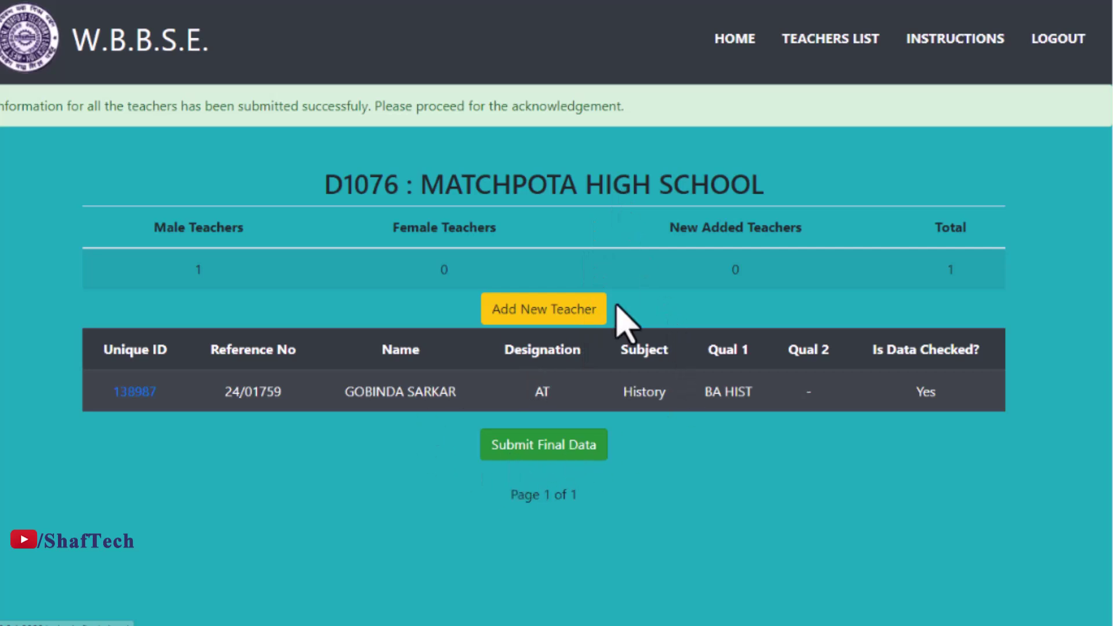
left_click(532, 446)
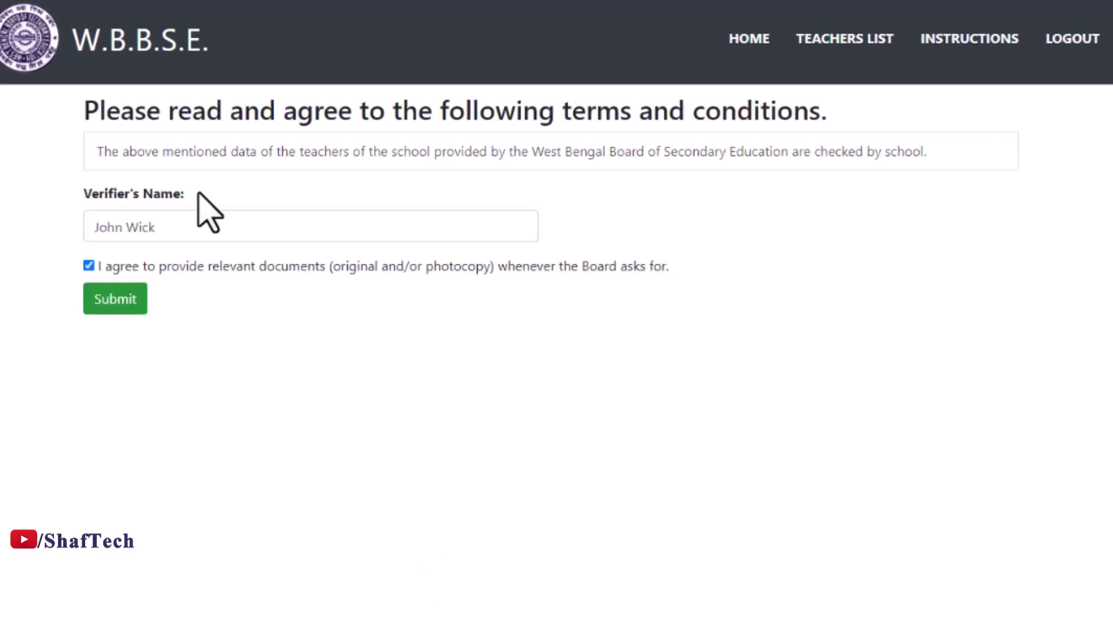